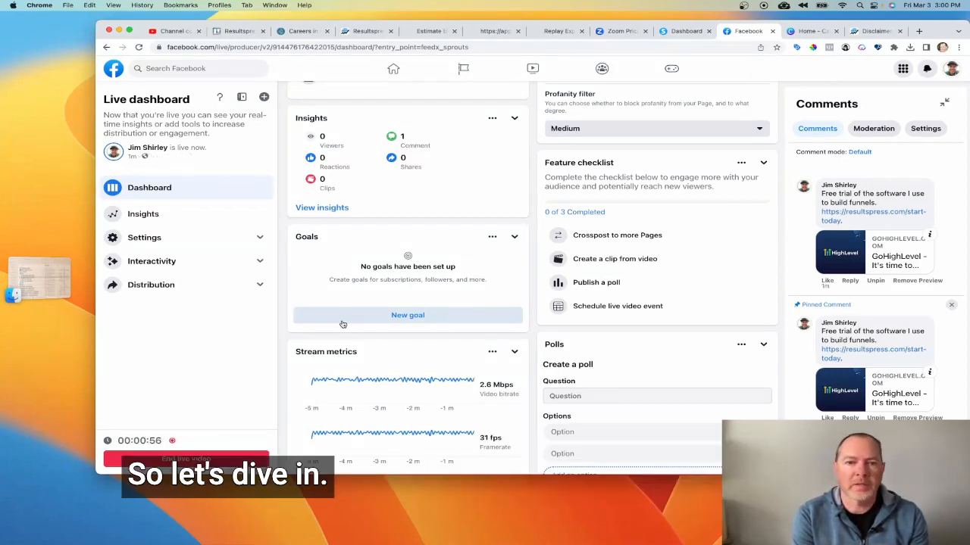
Check the Facebook live dashboard's comments panel, briefly switching to the funnels tab and back.
scroll(343, 324, "down", 1)
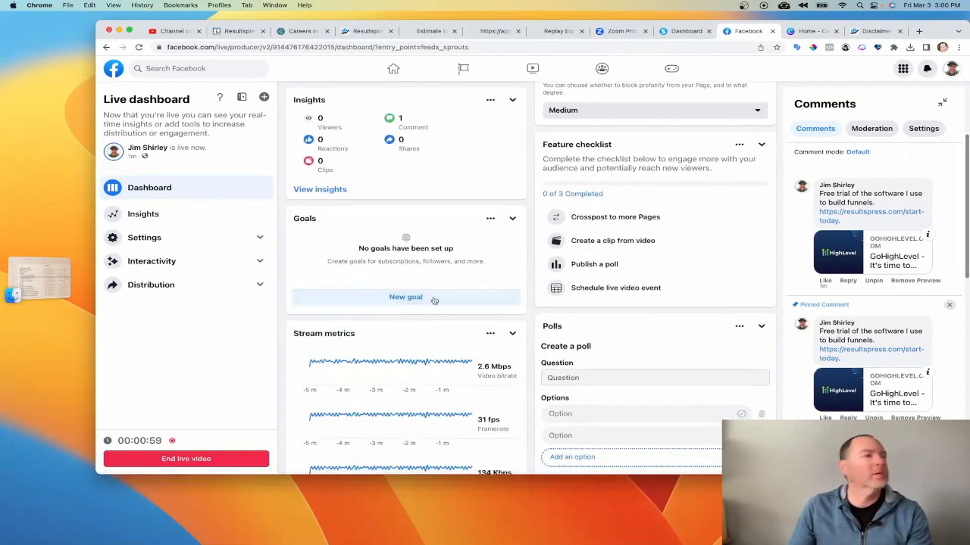
left_click(350, 32)
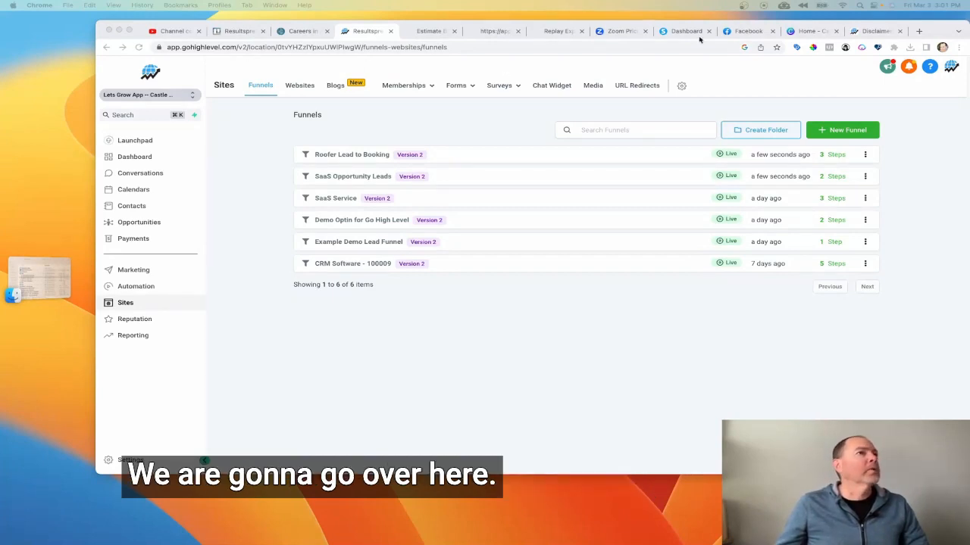
left_click(739, 31)
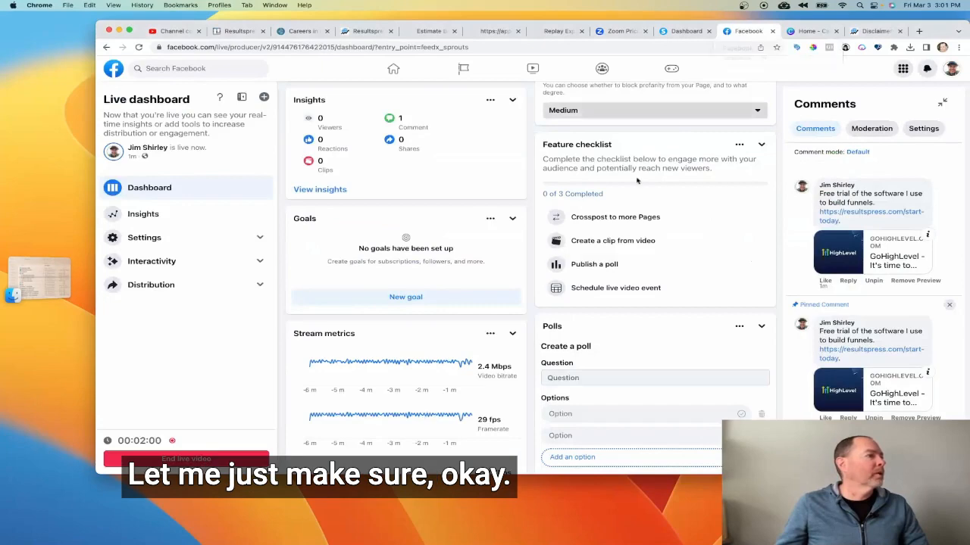
scroll(365, 308, "up", 3)
scroll(365, 308, "down", 4)
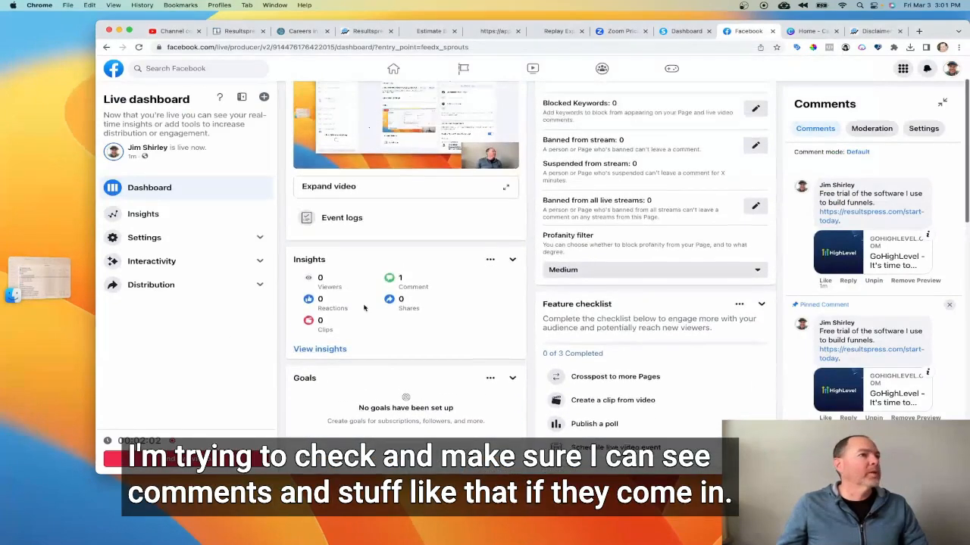
scroll(604, 325, "down", 5)
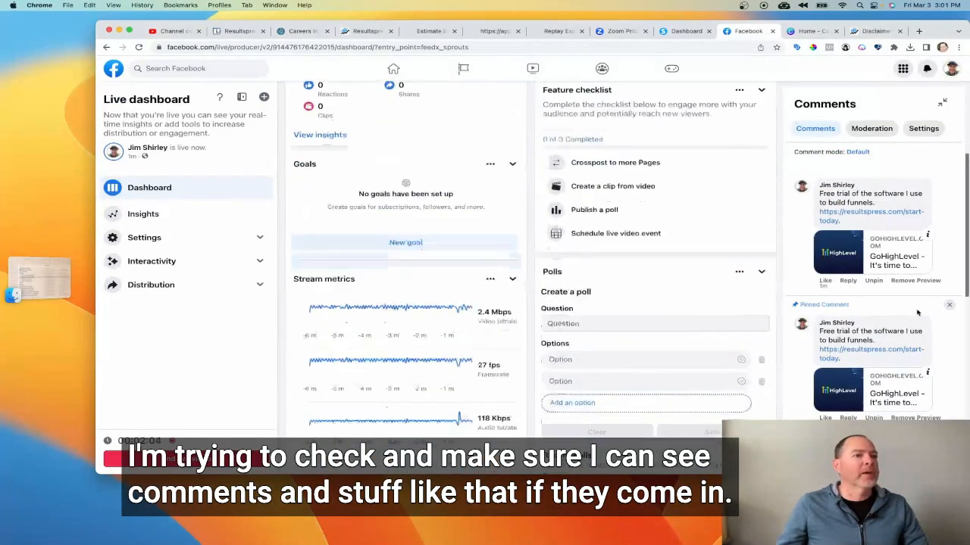
Open the Roofer Lead to Booking funnel and its Home page in the page builder.
left_click(367, 33)
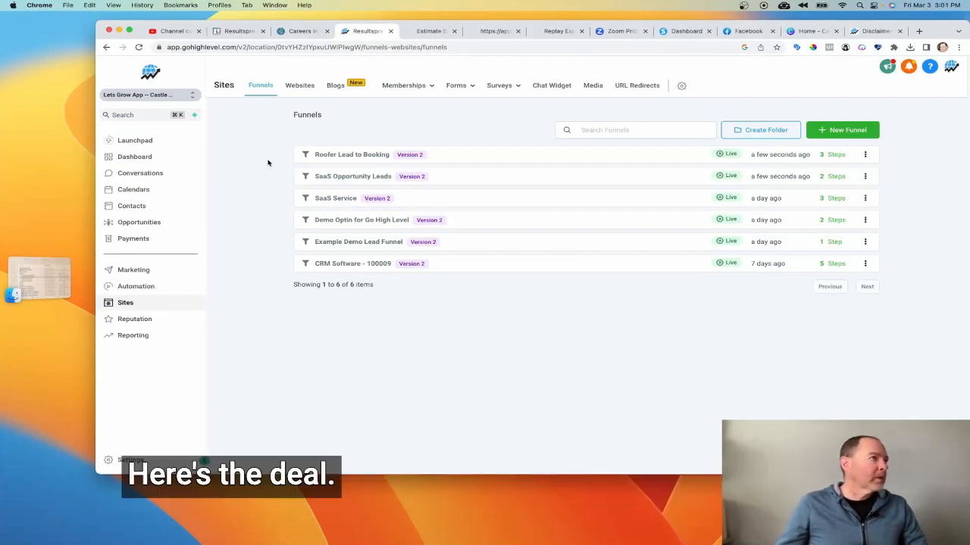
left_click(337, 154)
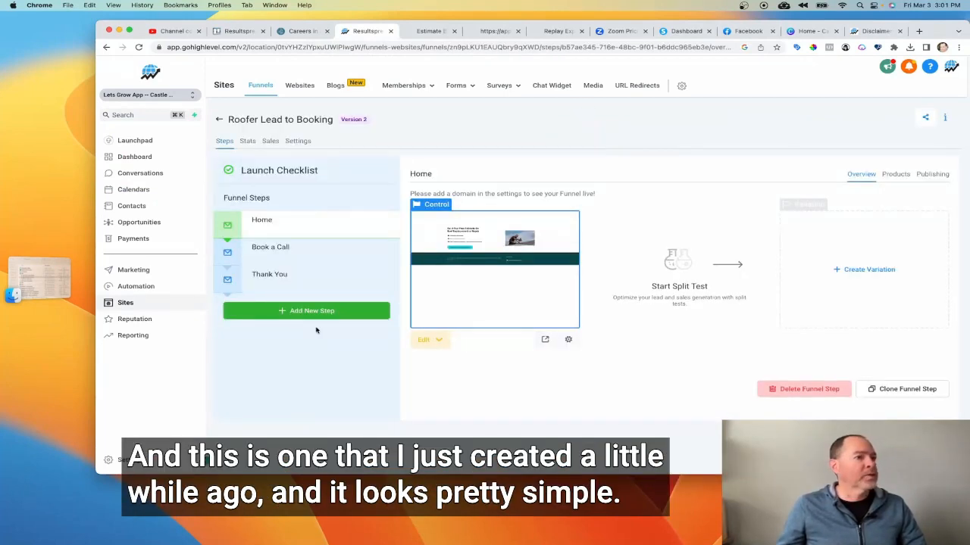
left_click(472, 285)
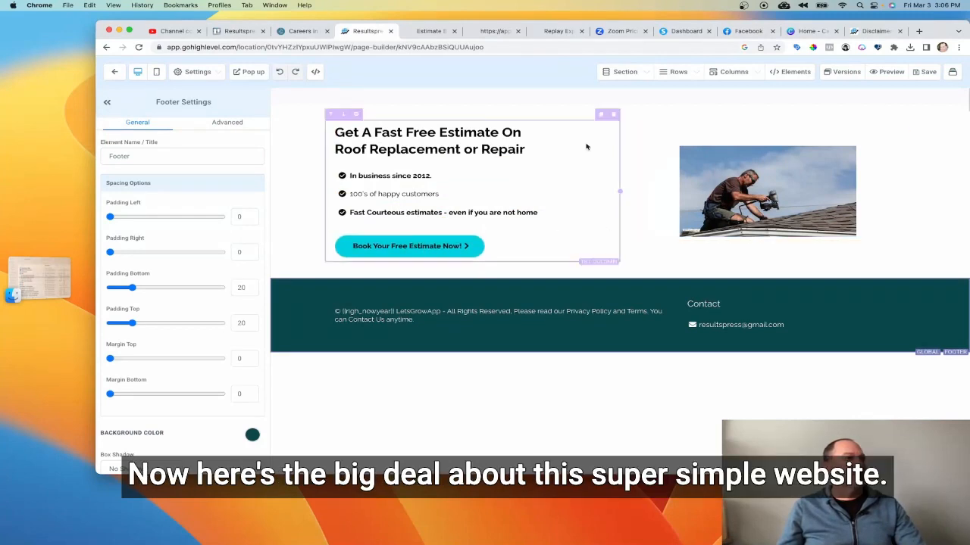
Compare the Home page in mobile and desktop previews, scrolling through the mobile layout.
left_click(158, 72)
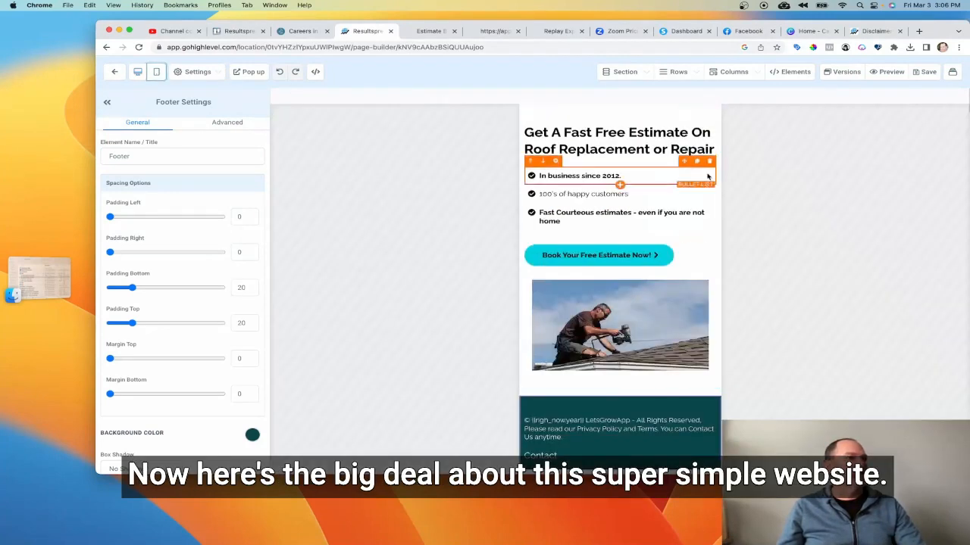
left_click(138, 71)
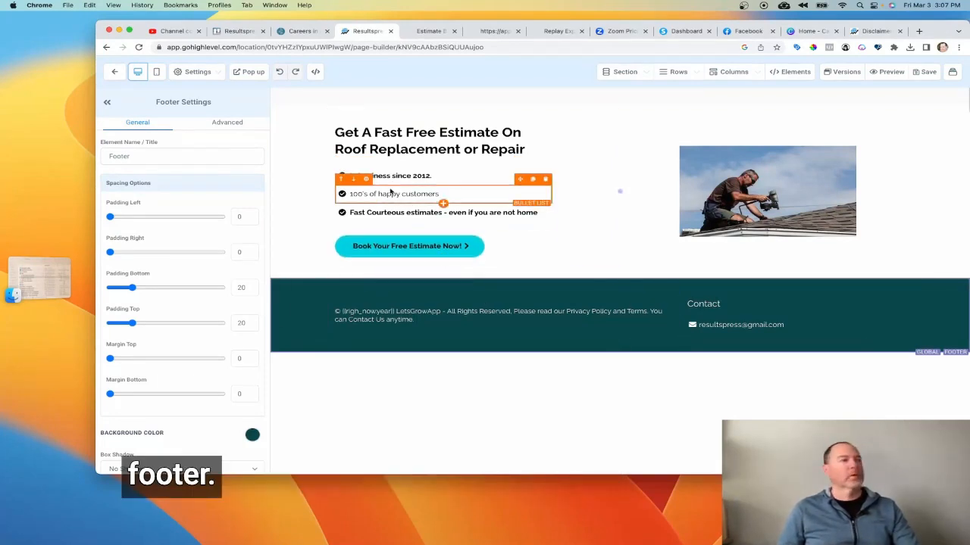
left_click(156, 71)
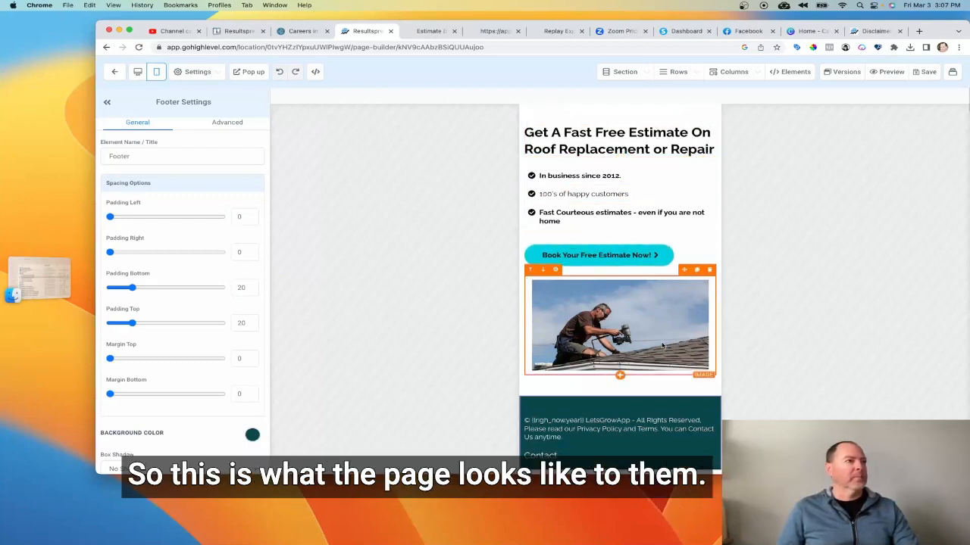
scroll(654, 344, "down", 1)
scroll(653, 344, "up", 1)
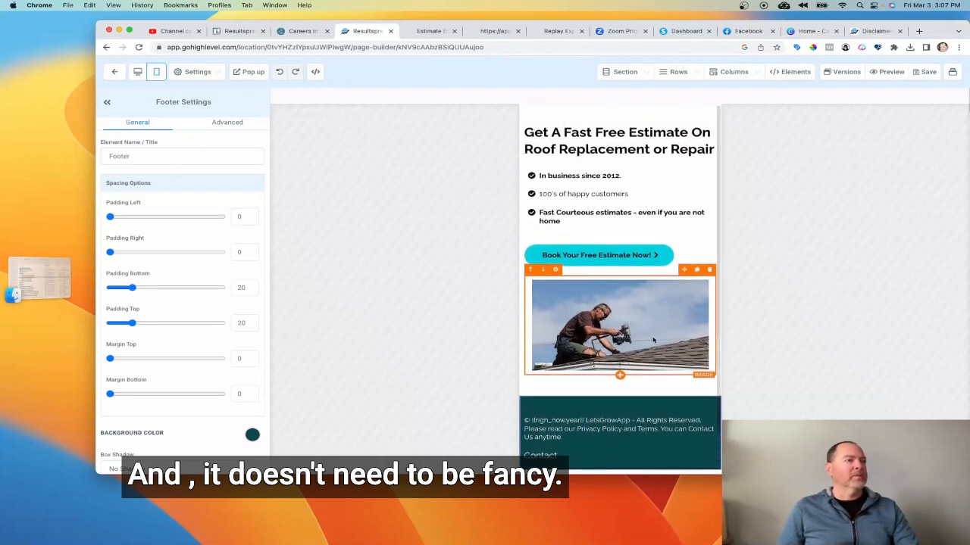
scroll(580, 163, "down", 1)
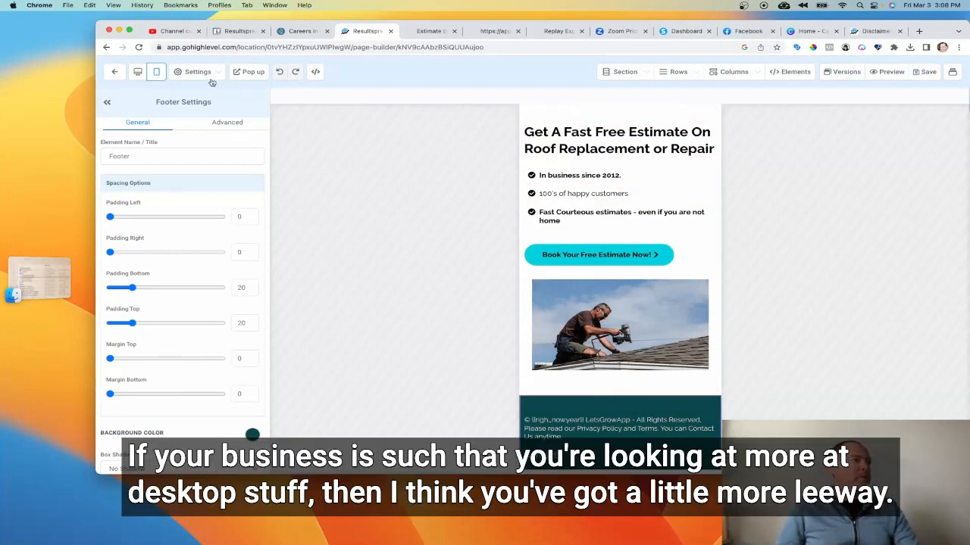
left_click(137, 71)
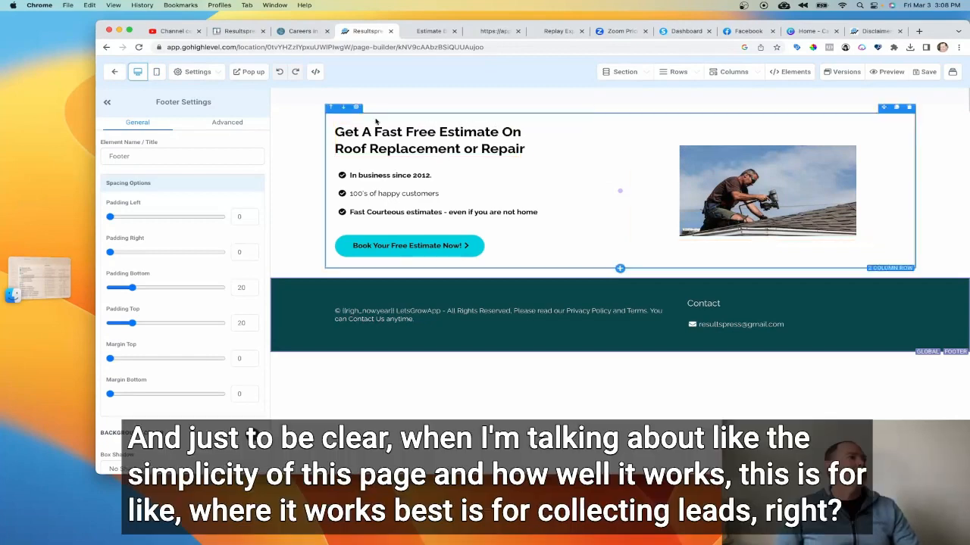
left_click(156, 71)
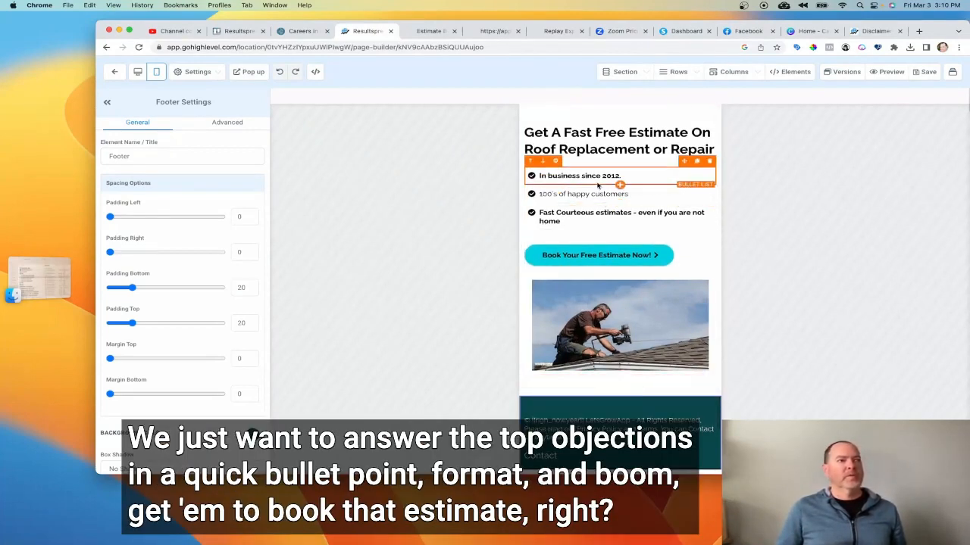
scroll(600, 187, "down", 1)
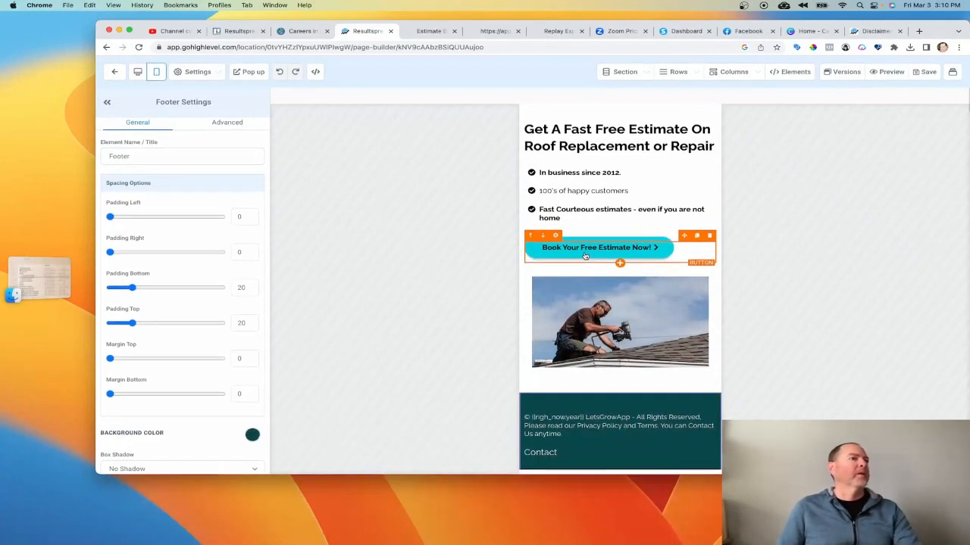
Open the Book a Call step's page in the builder and review it in mobile view.
left_click(117, 73)
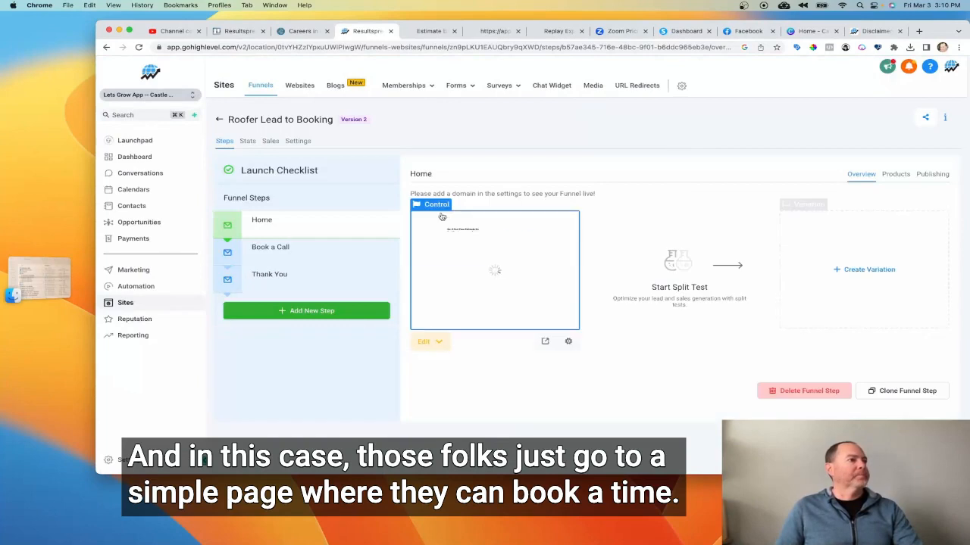
left_click(280, 249)
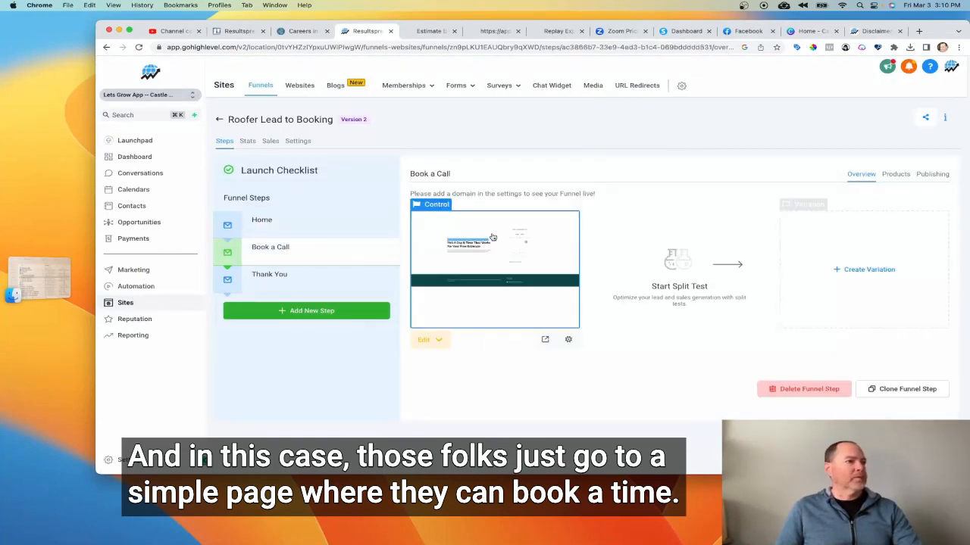
left_click(561, 238)
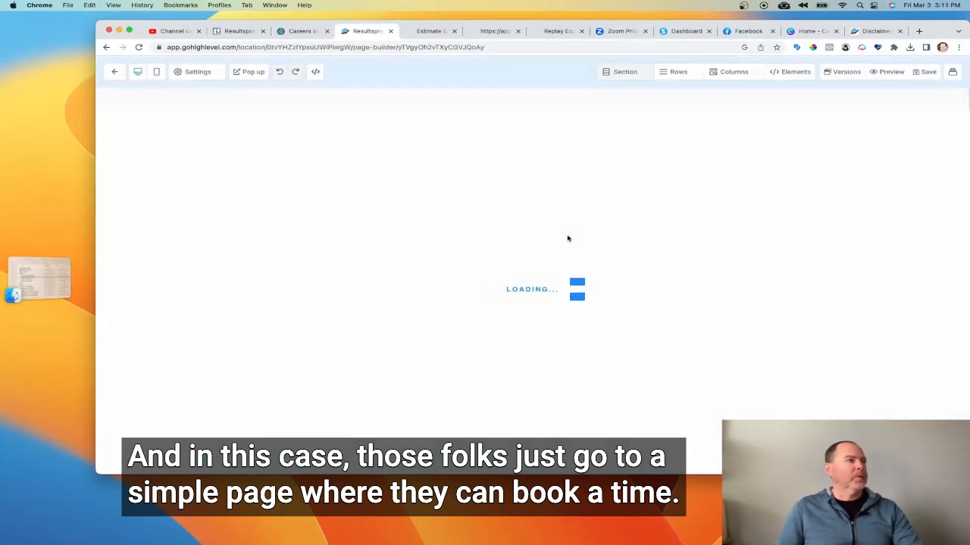
left_click(157, 72)
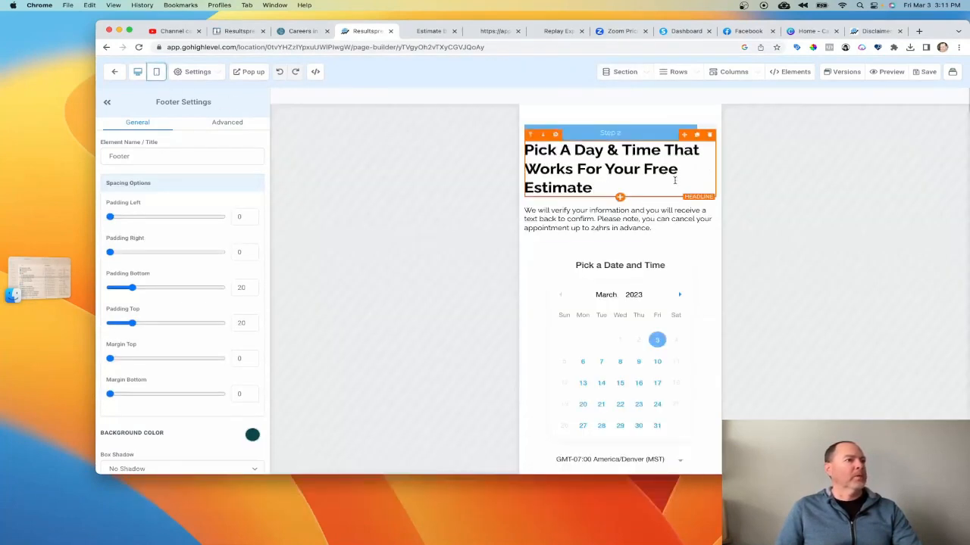
scroll(651, 303, "down", 3)
scroll(654, 356, "down", 2)
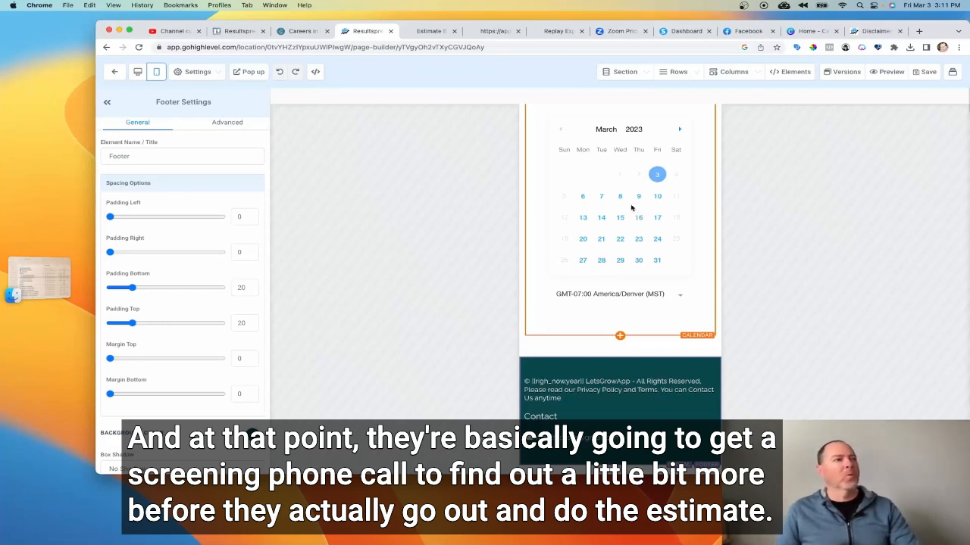
scroll(631, 203, "up", 1)
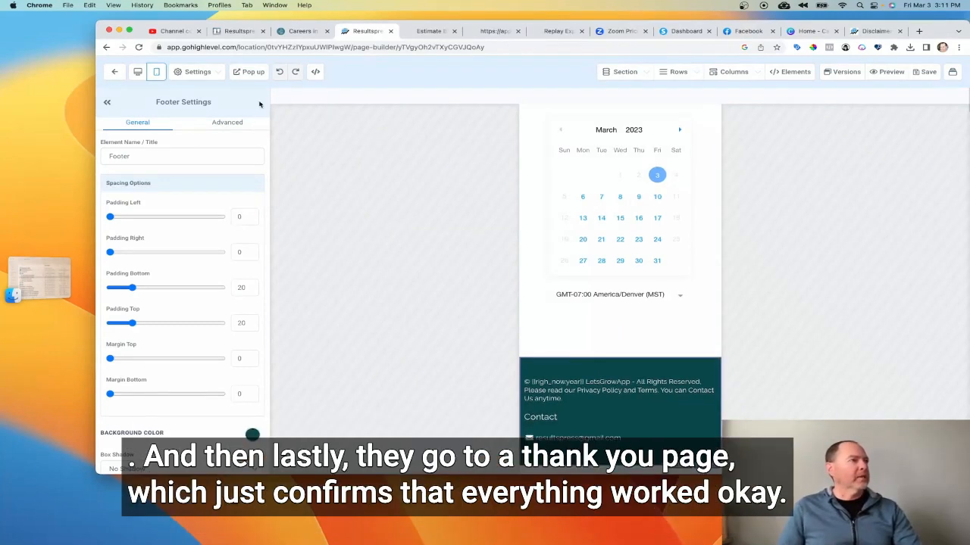
Review the Thank You step of the funnel, then return to the funnels list.
left_click(115, 72)
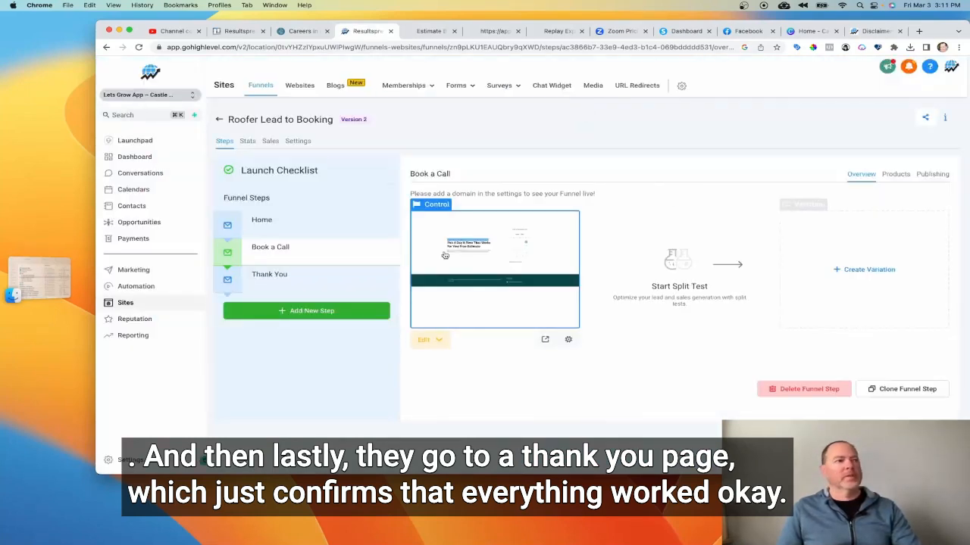
left_click(300, 278)
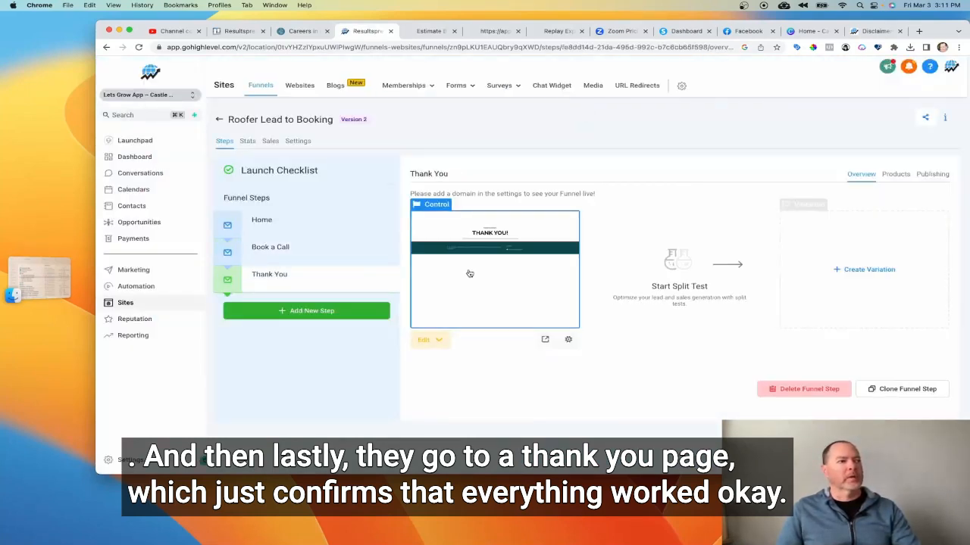
left_click(220, 121)
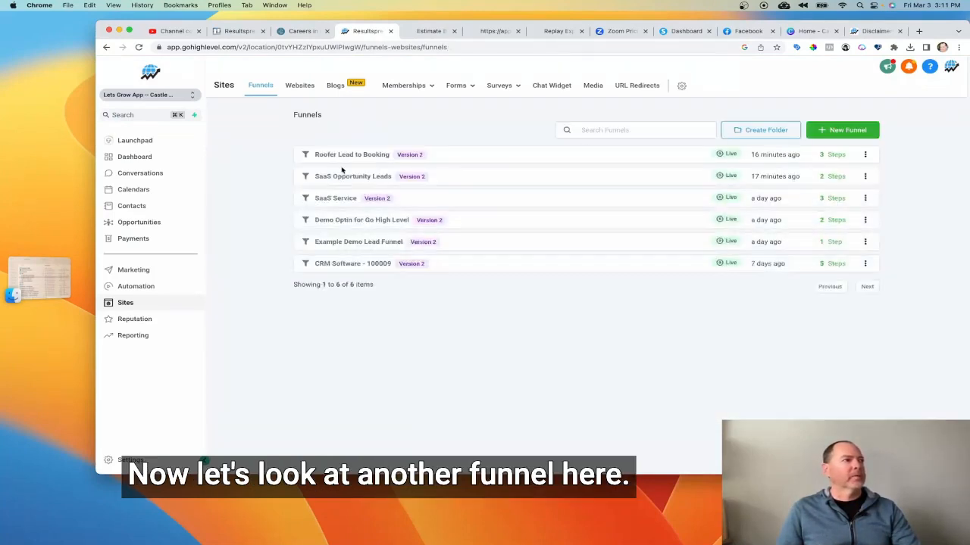
Open the SaaS Opportunity Leads funnel's Home page in the builder and scroll through it.
left_click(337, 177)
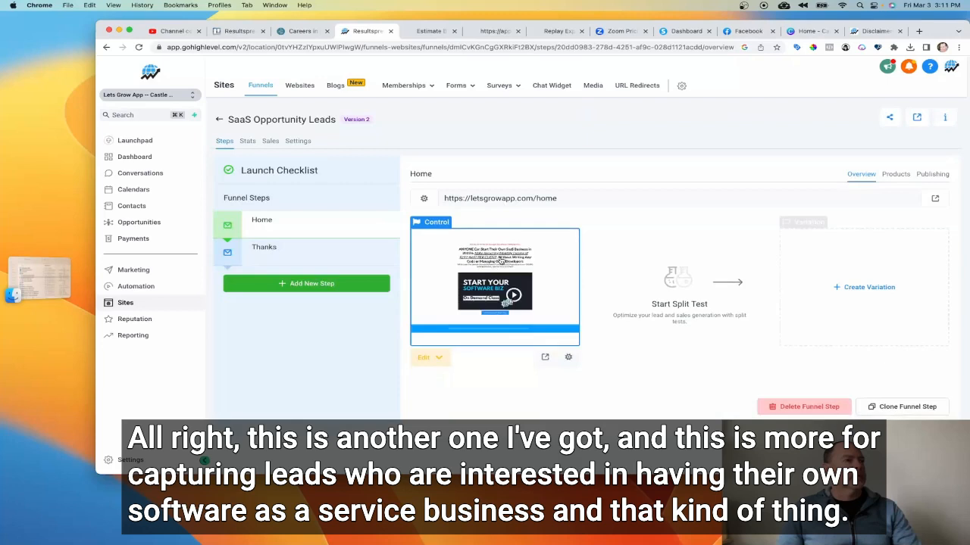
left_click(415, 282)
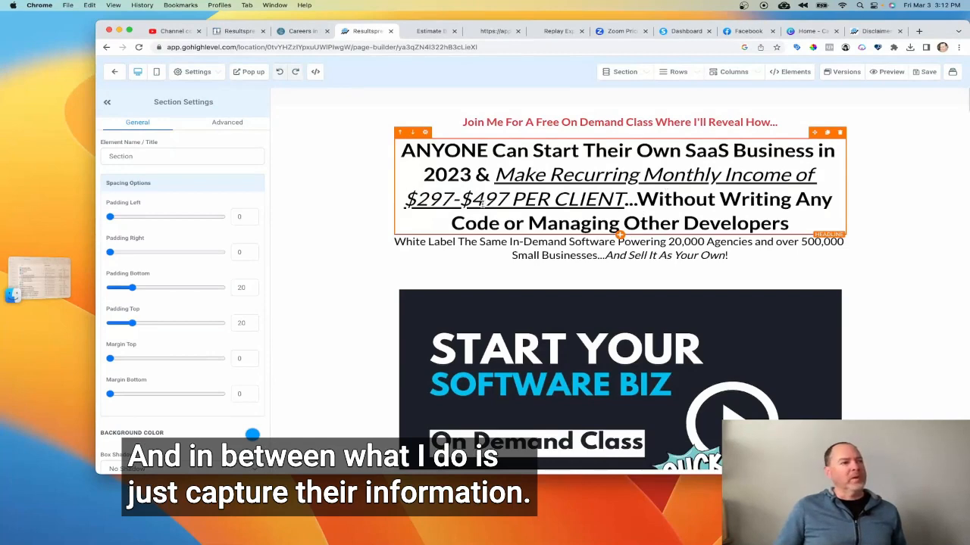
scroll(664, 379, "down", 2)
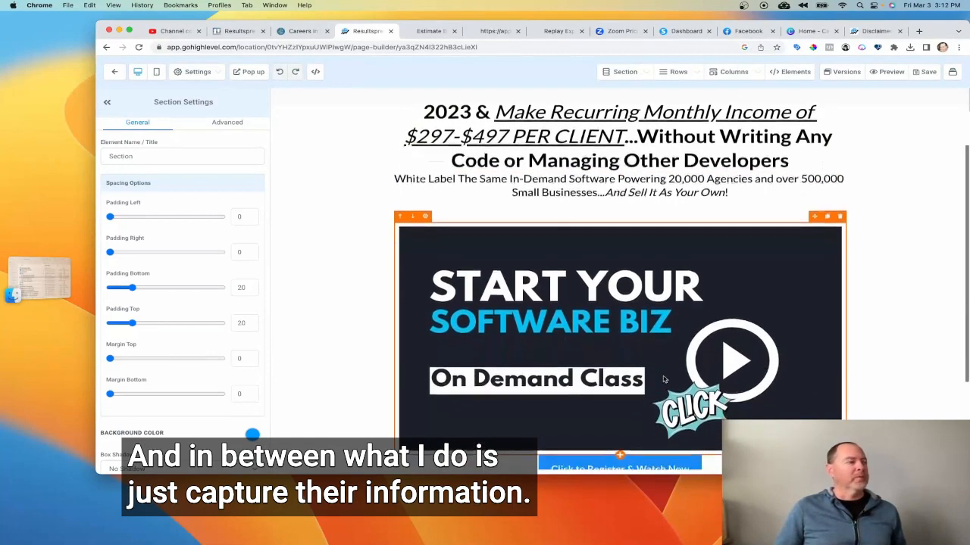
scroll(583, 356, "down", 3)
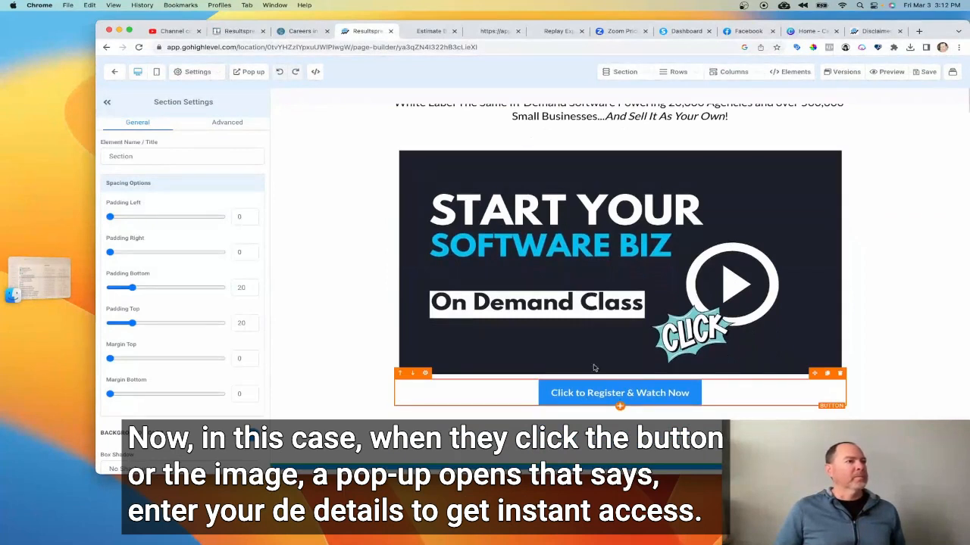
Open the page's registration popup form, close it, and scroll over the page.
left_click(250, 73)
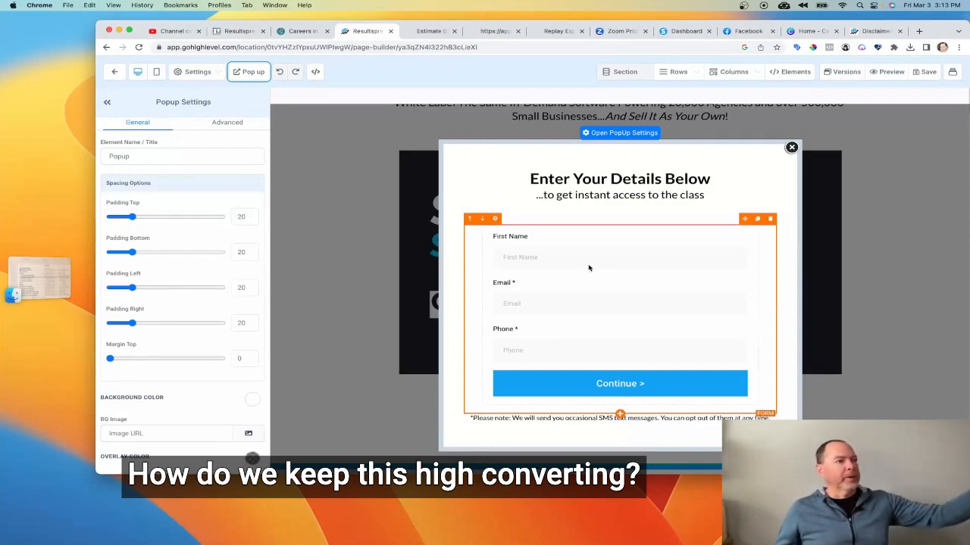
left_click(791, 148)
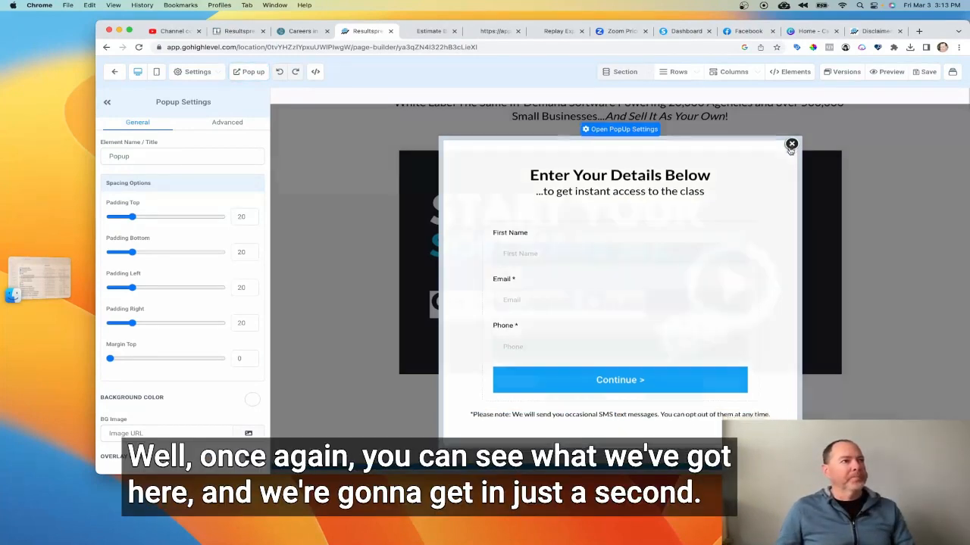
scroll(357, 254, "down", 1)
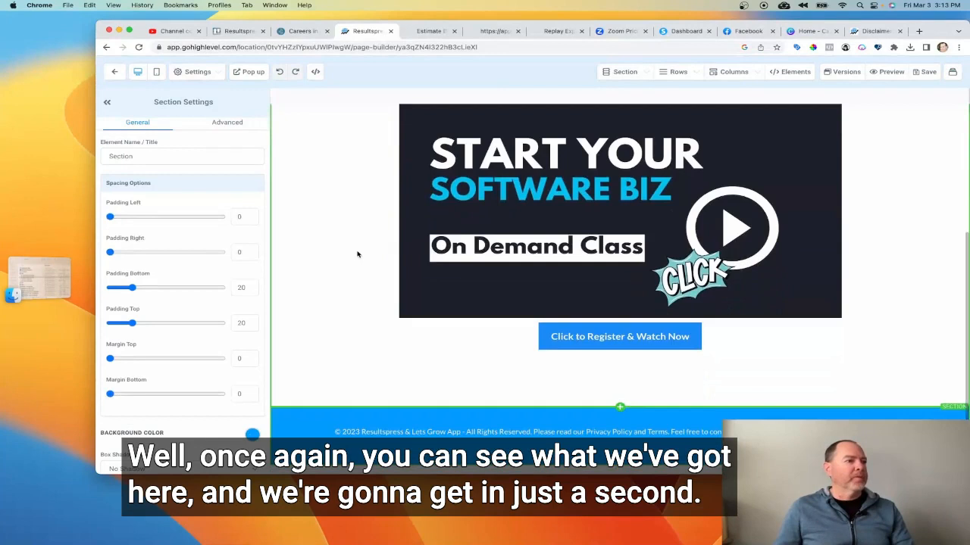
scroll(357, 255, "up", 5)
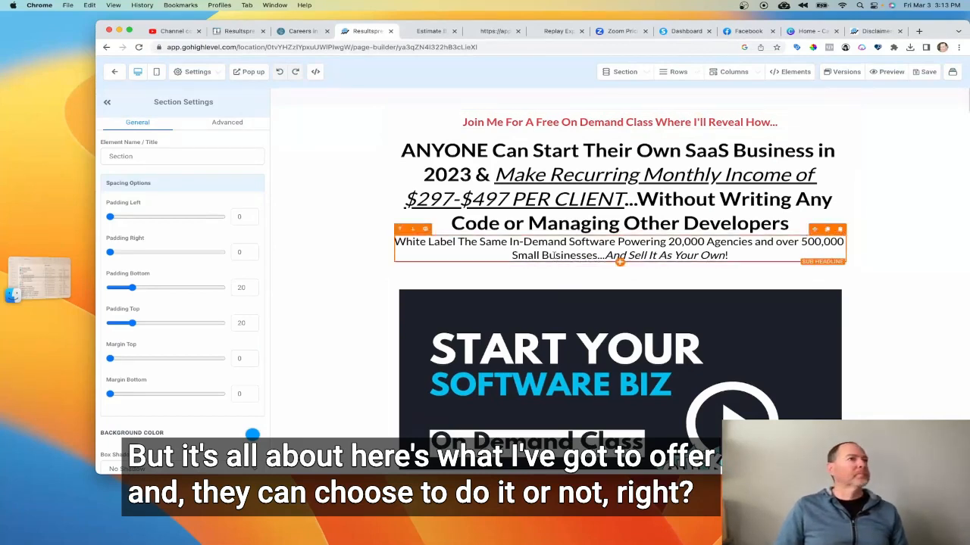
Switch to the Facebook live dashboard and scroll through it to check for new comments.
left_click(746, 31)
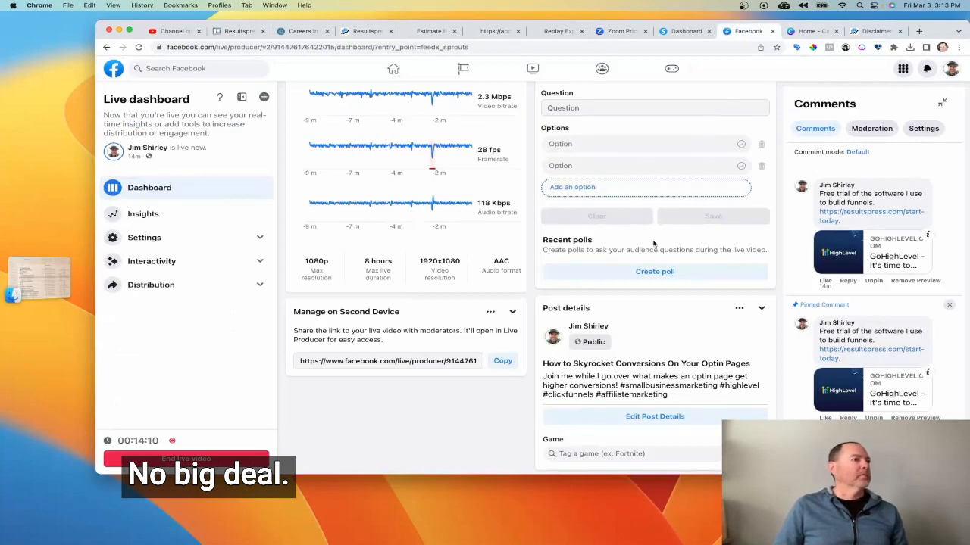
scroll(653, 244, "up", 5)
scroll(654, 244, "down", 4)
scroll(654, 244, "down", 5)
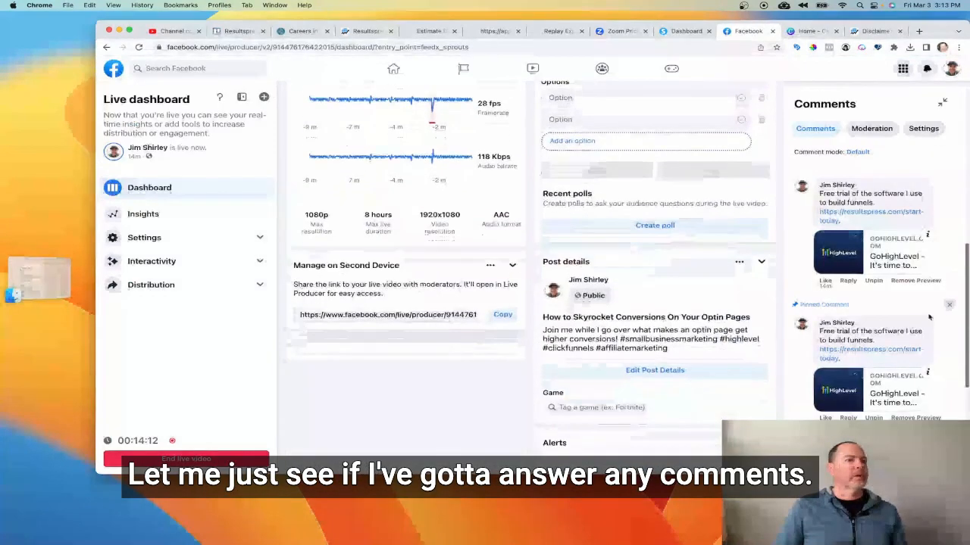
Scroll down the SaaS Home page in the builder, then return to the funnel's steps overview.
scroll(440, 149, "up", 4)
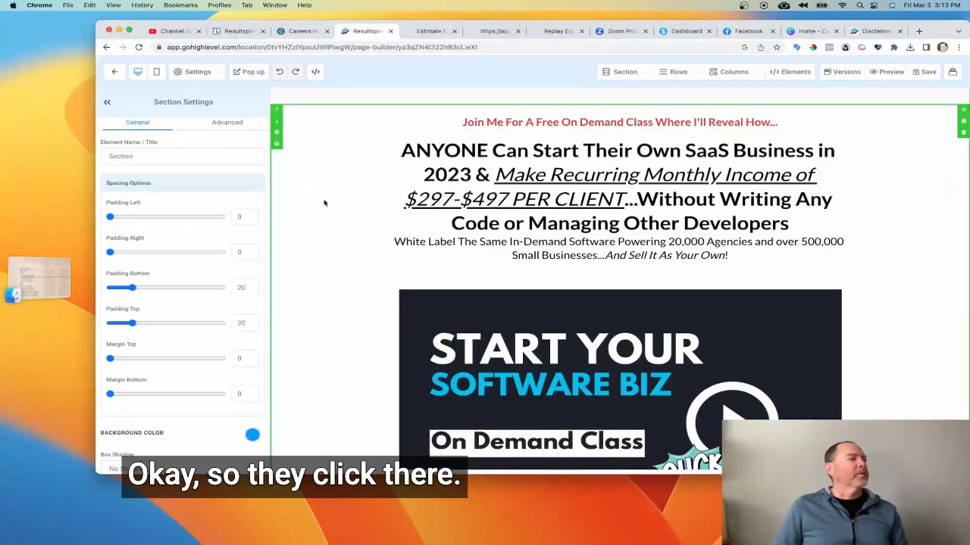
scroll(324, 203, "down", 3)
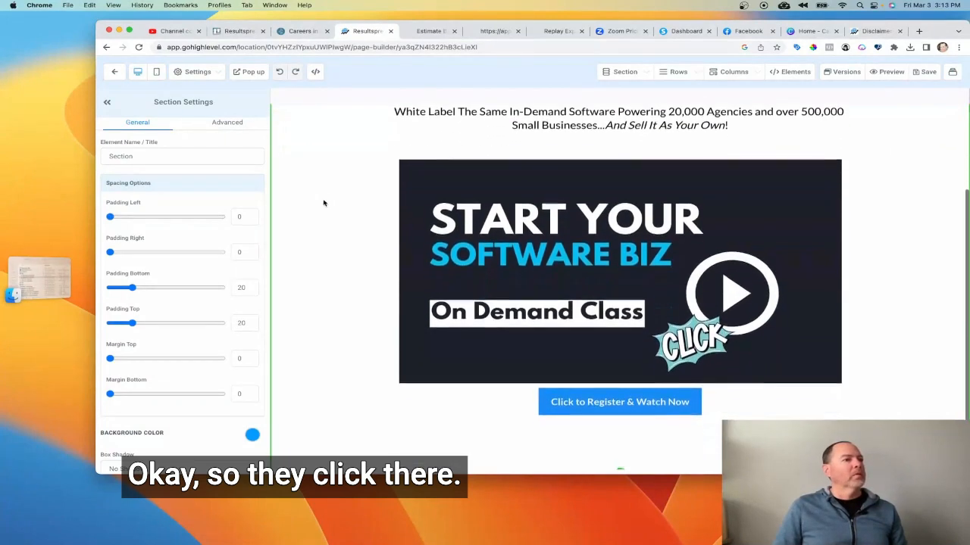
left_click(116, 73)
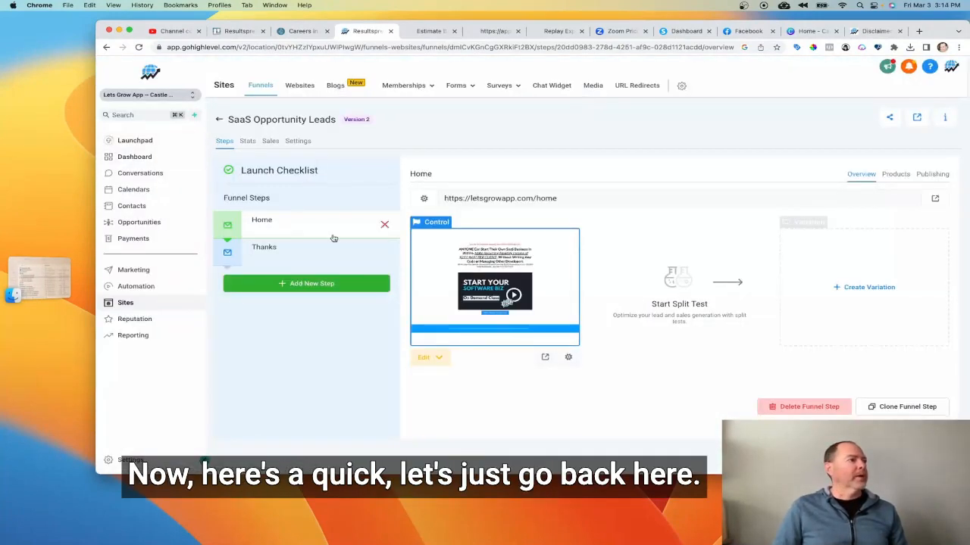
Reopen the Home step's page in the builder and scroll down to the Click to Register & Watch Now button.
left_click(516, 288)
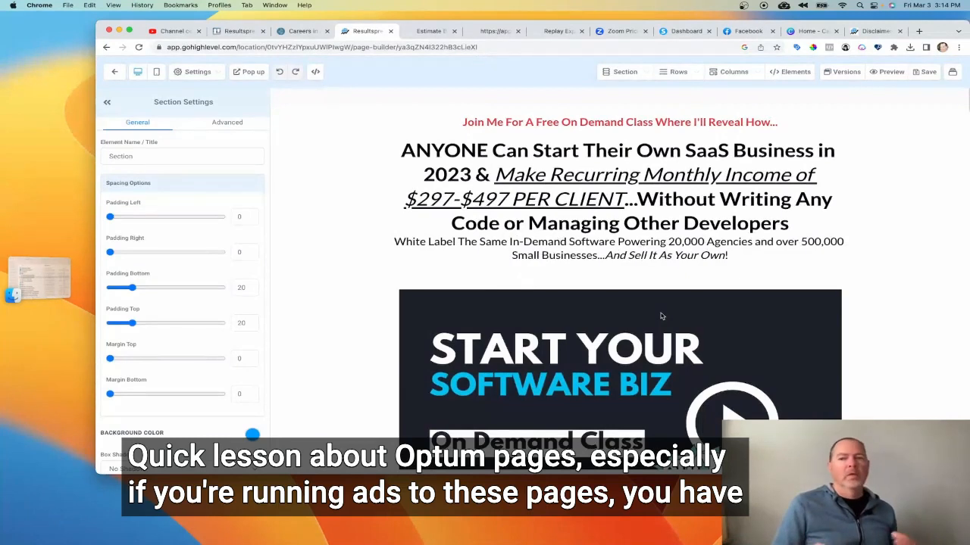
scroll(616, 224, "down", 1)
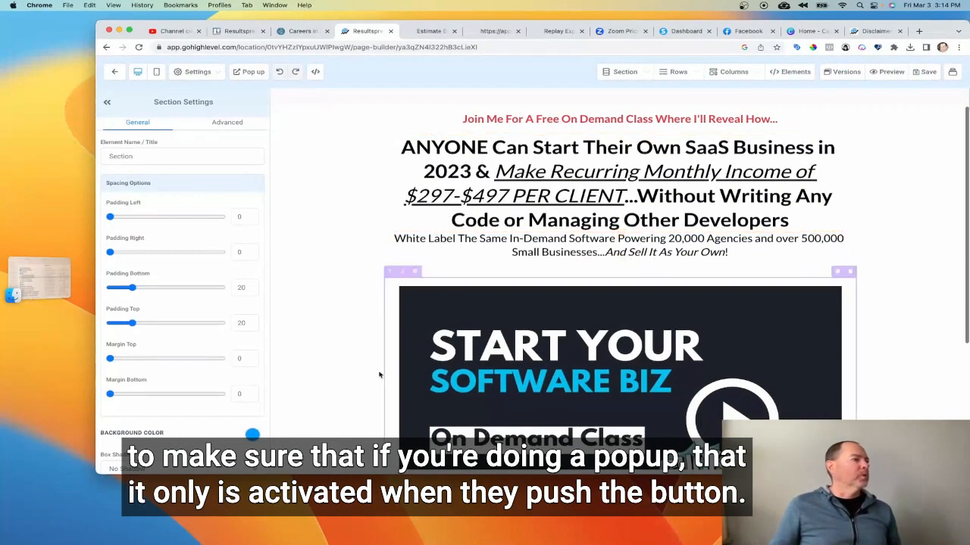
scroll(364, 195, "down", 4)
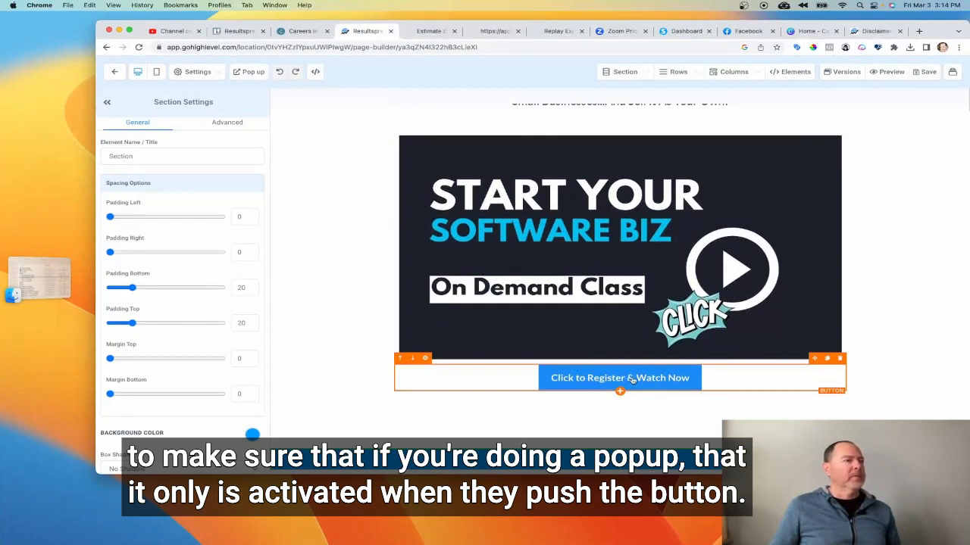
Open the page's popup form, scroll through its popup settings, and close the popup.
left_click(248, 72)
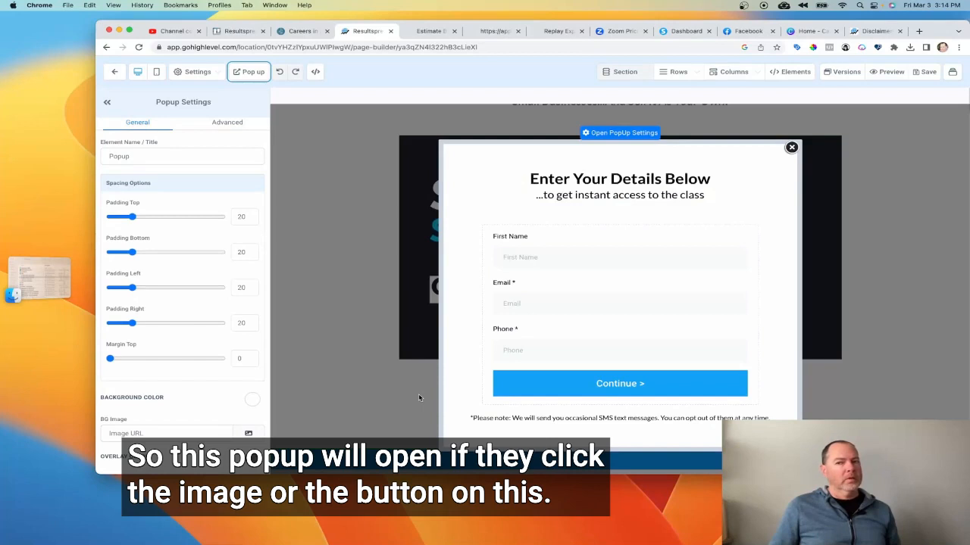
scroll(182, 303, "down", 3)
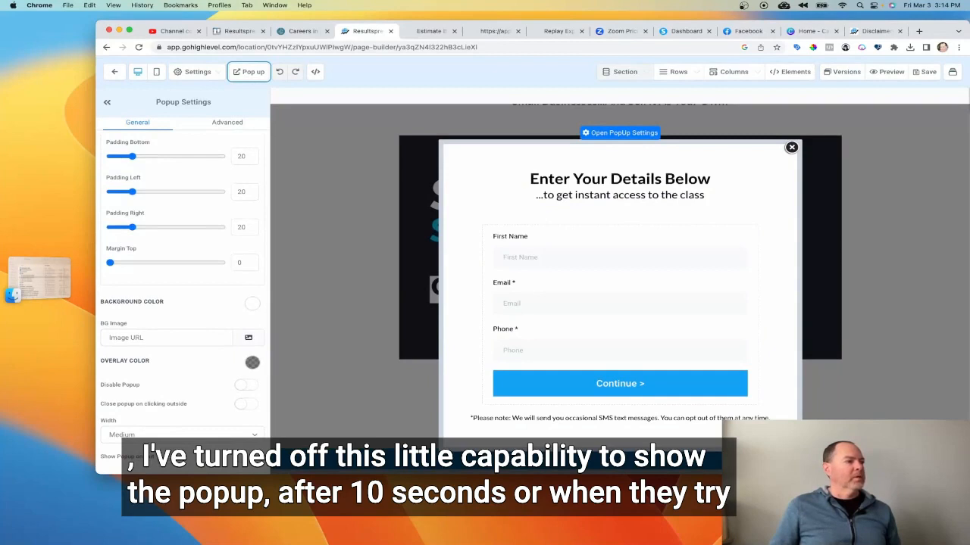
scroll(182, 303, "right", 1)
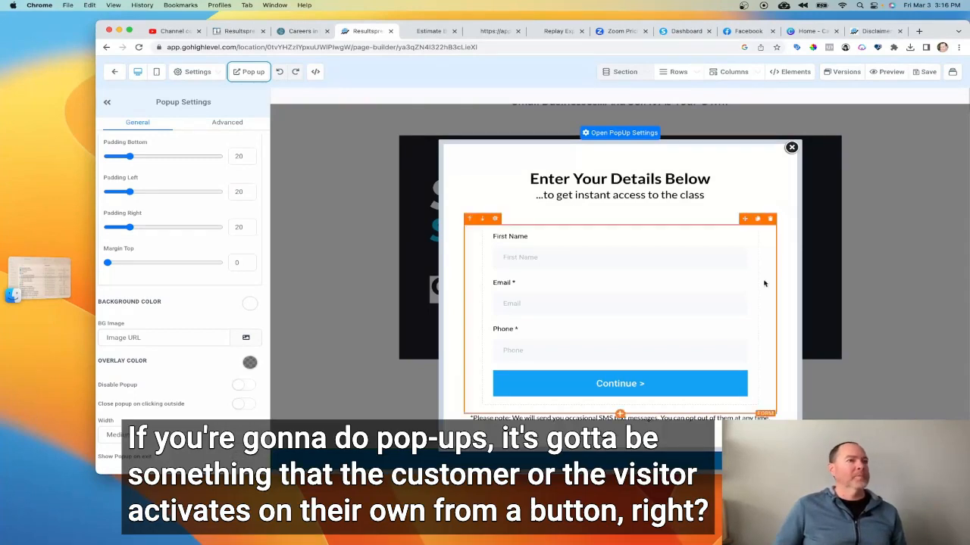
left_click(791, 148)
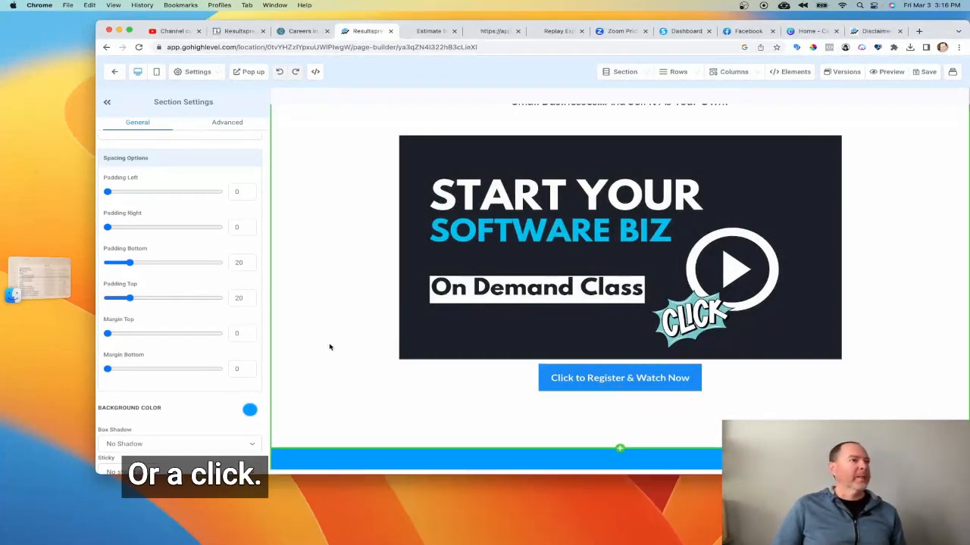
Scroll over the Home page once more, then go back to the funnel's steps overview.
scroll(329, 348, "up", 3)
scroll(329, 348, "down", 2)
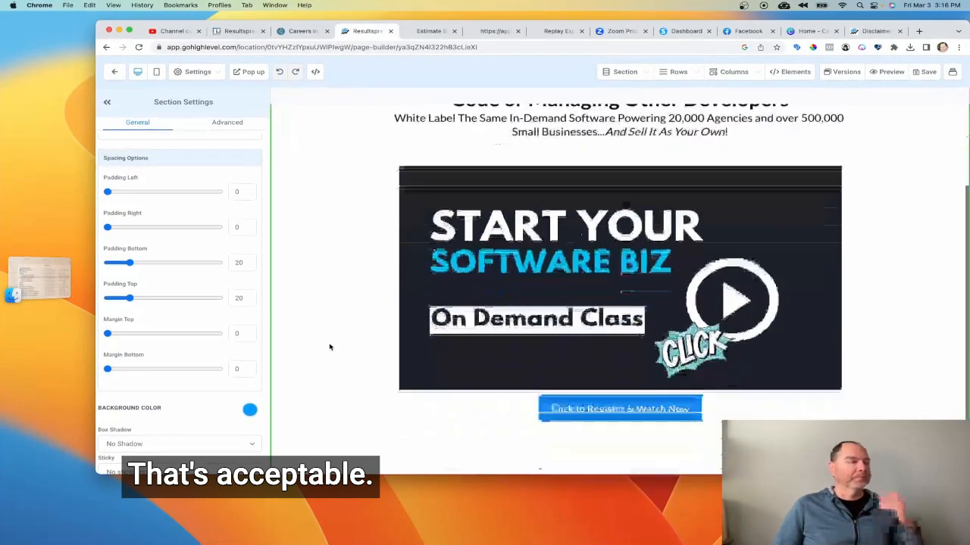
scroll(329, 348, "down", 2)
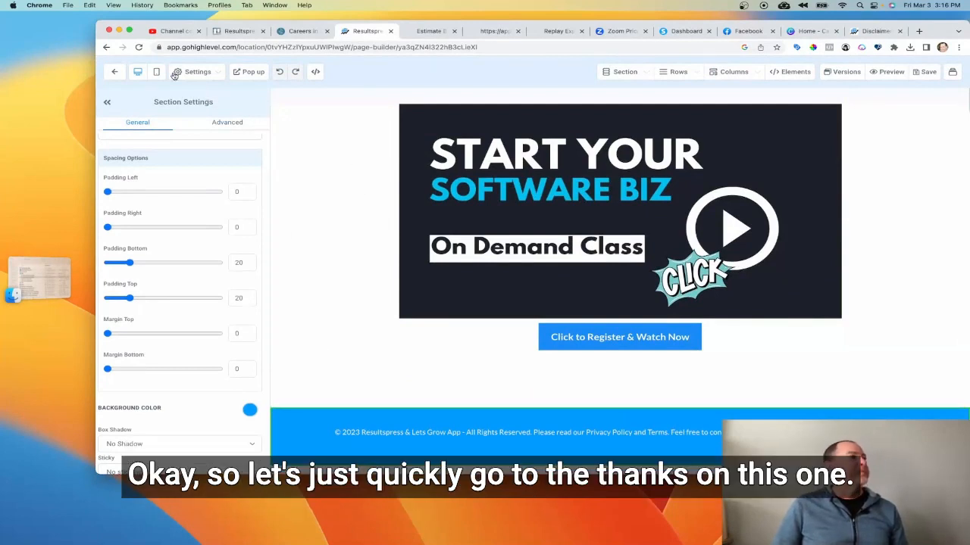
left_click(112, 71)
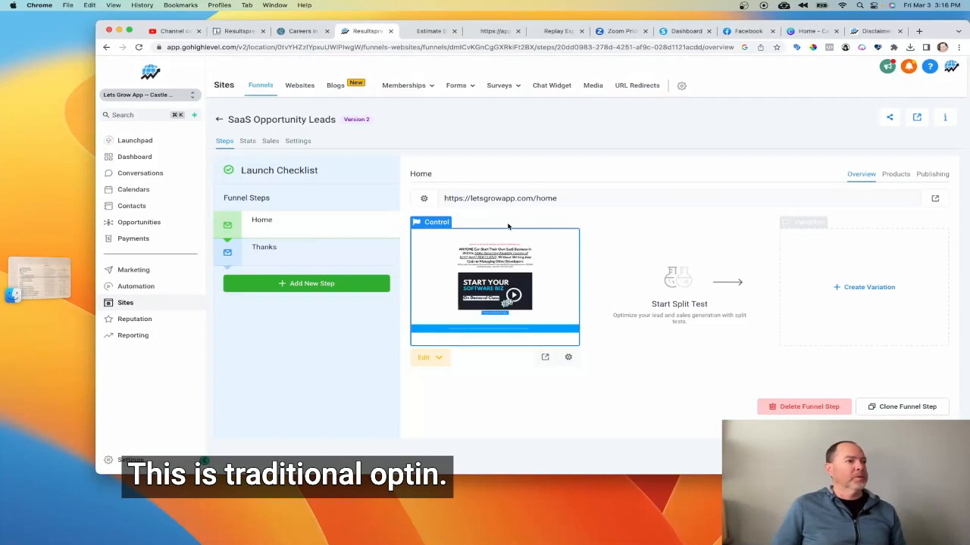
Select the Thanks step, open its page in the builder, scroll through it, and return to the funnel steps.
left_click(307, 253)
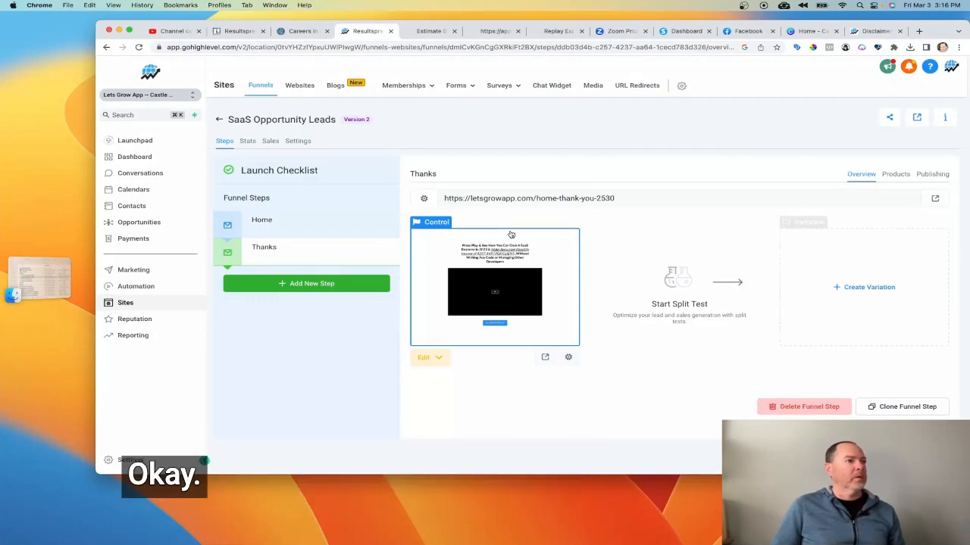
left_click(562, 271)
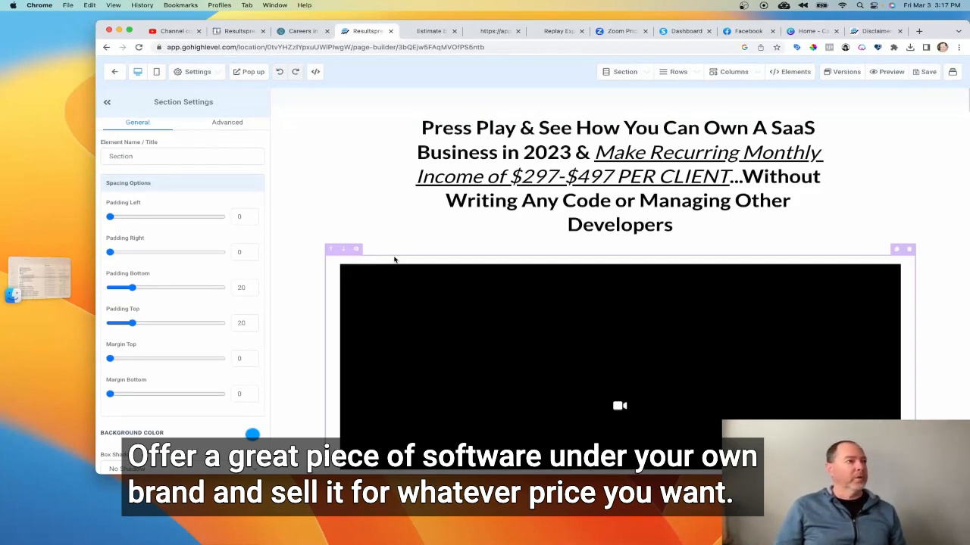
scroll(356, 284, "down", 5)
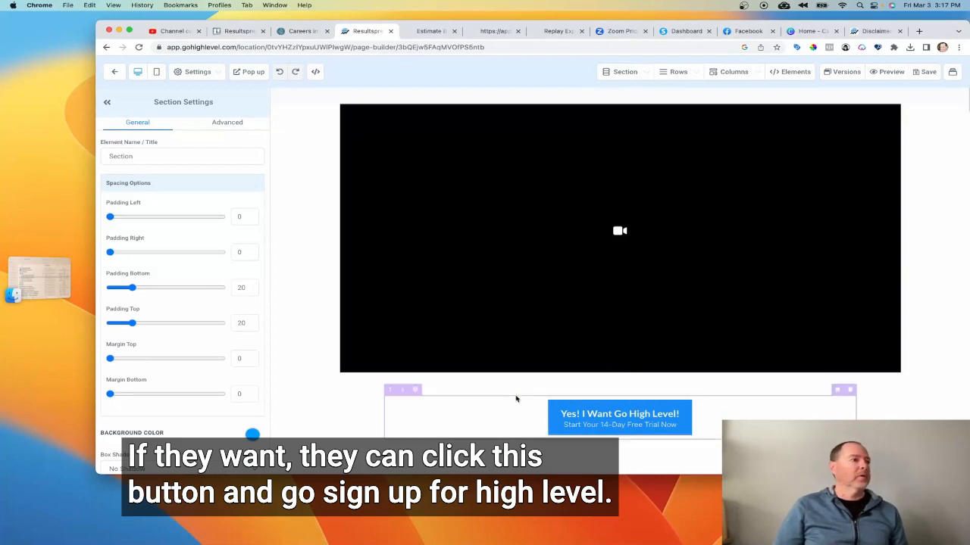
scroll(392, 366, "up", 3)
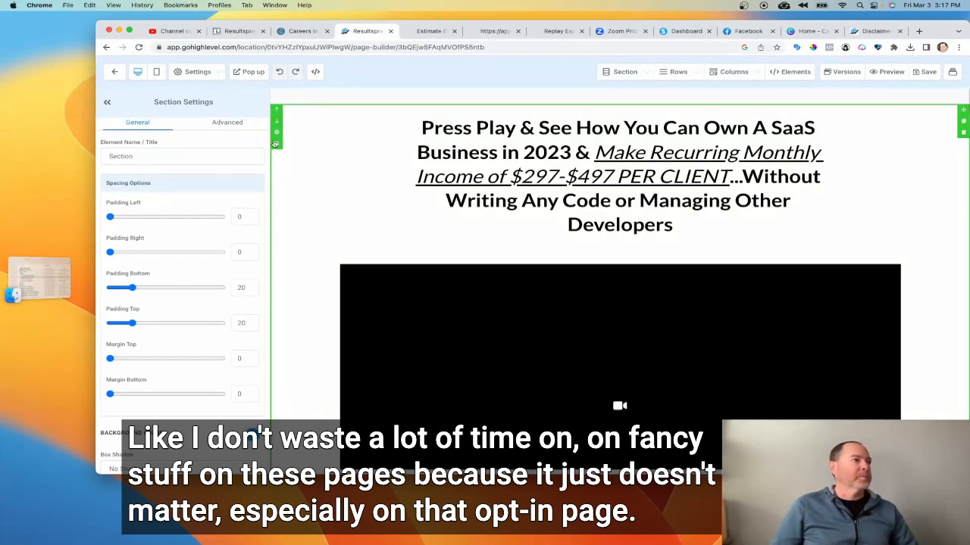
left_click(114, 73)
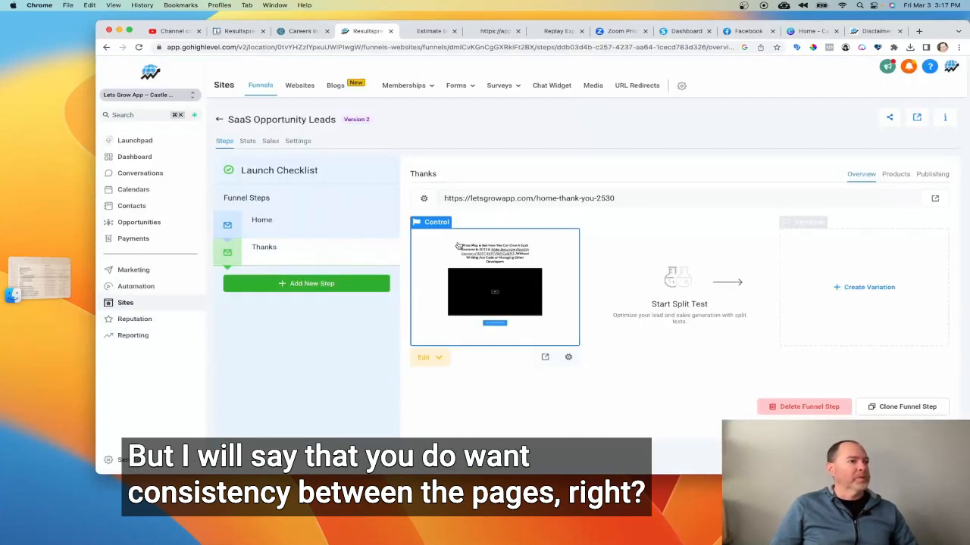
Switch between the Home and Thanks steps to compare their page previews.
left_click(294, 234)
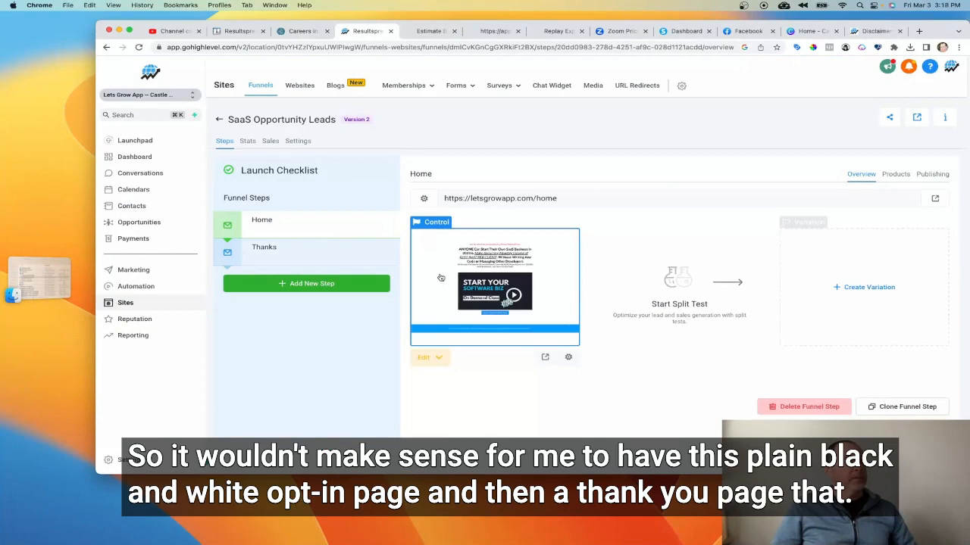
left_click(311, 254)
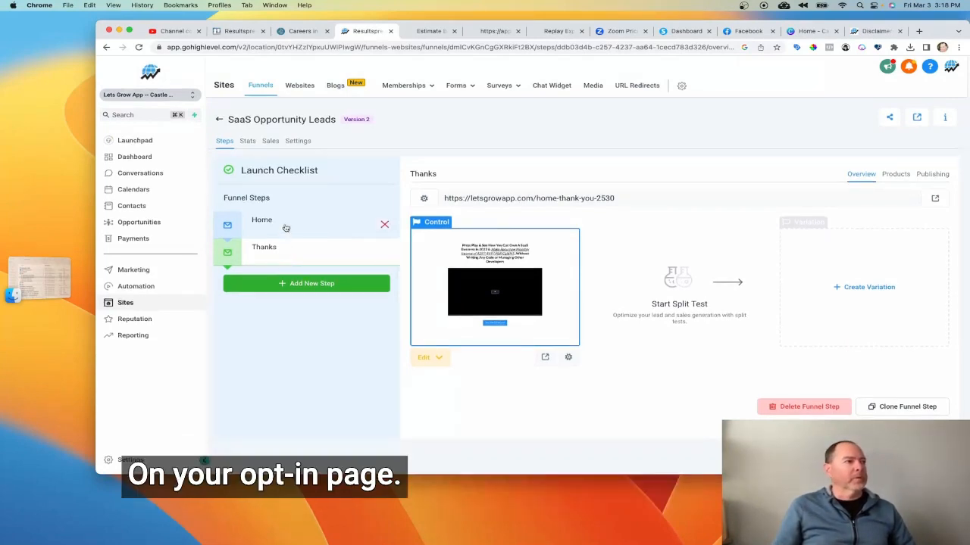
left_click(284, 225)
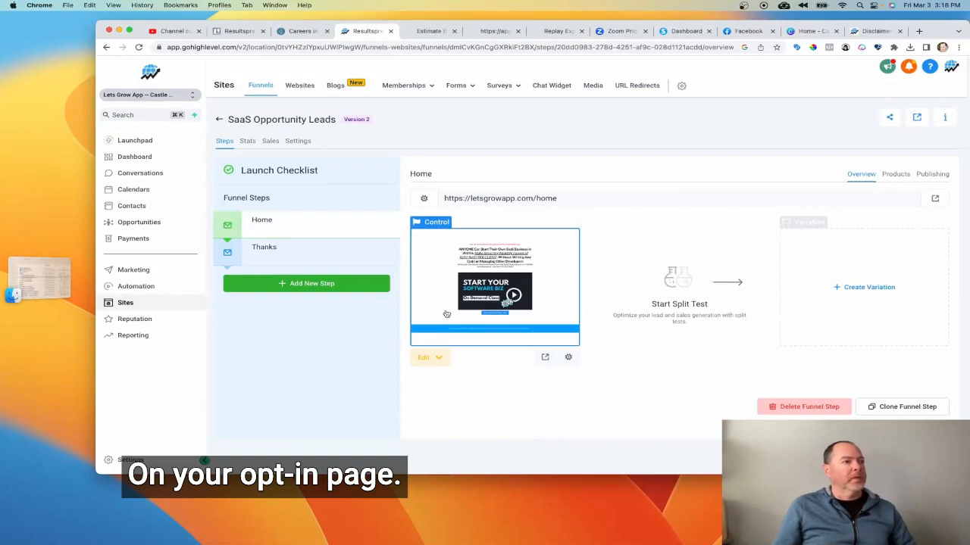
Open the Home step's page in the builder and scroll down to the footer.
left_click(444, 316)
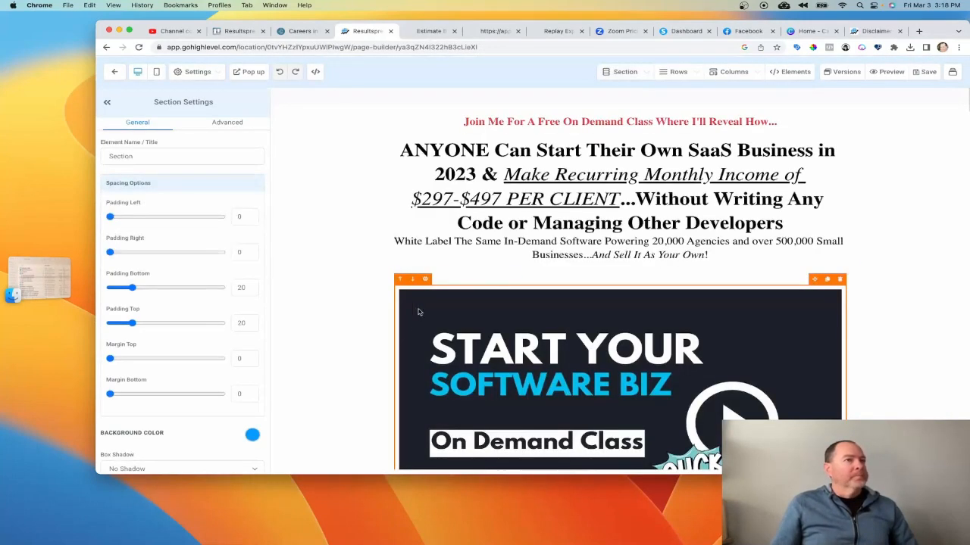
scroll(409, 325, "down", 5)
scroll(454, 289, "down", 1)
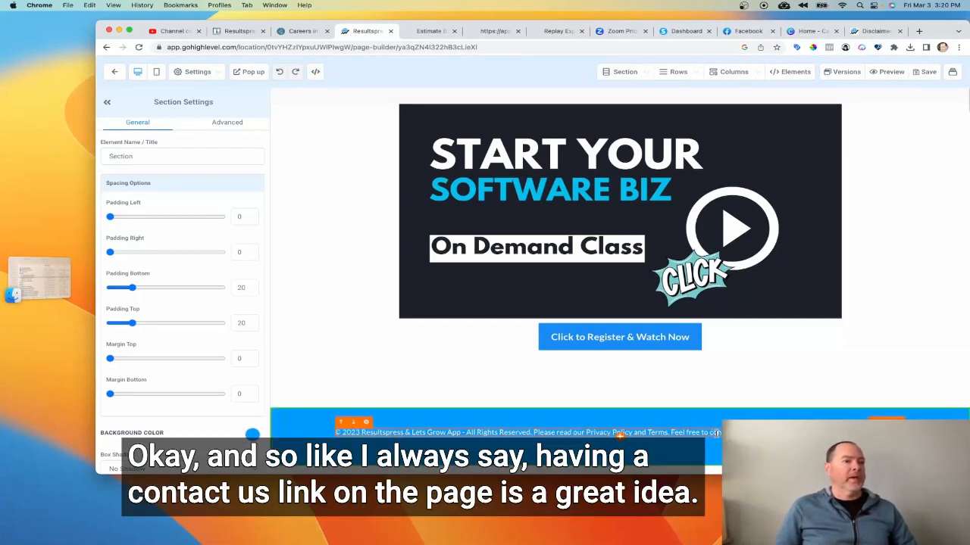
Select the footer's copyright paragraph and scroll up and down the page to review it.
left_click(620, 433)
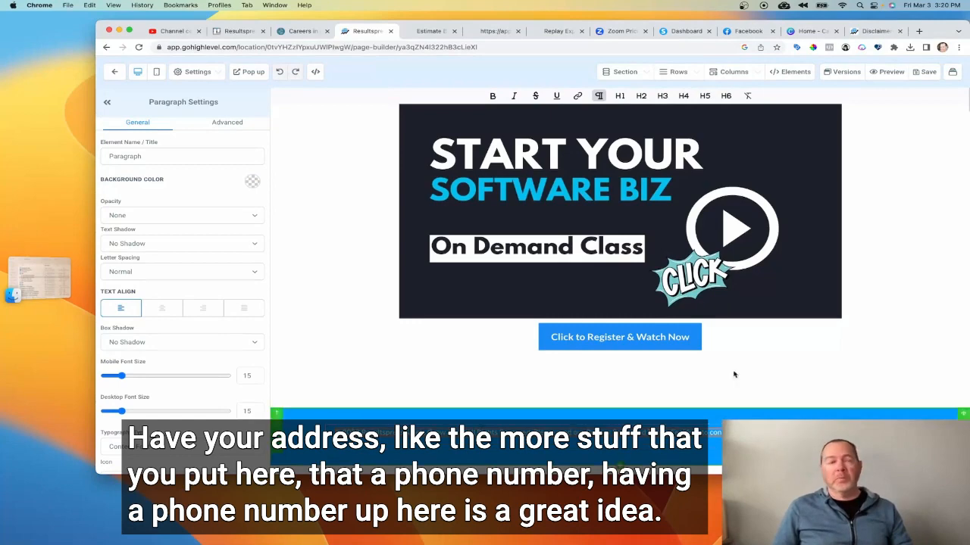
scroll(836, 181, "up", 2)
scroll(836, 180, "up", 3)
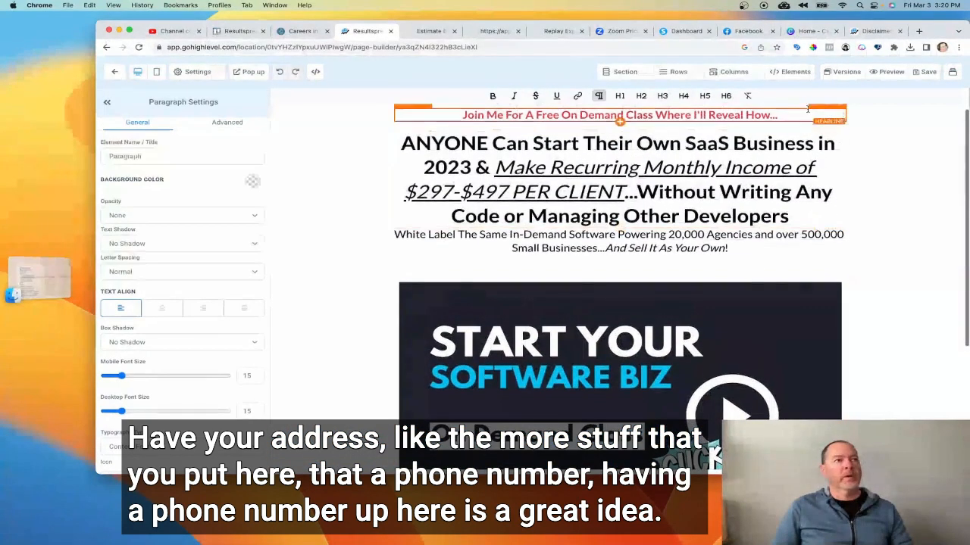
scroll(530, 172, "down", 5)
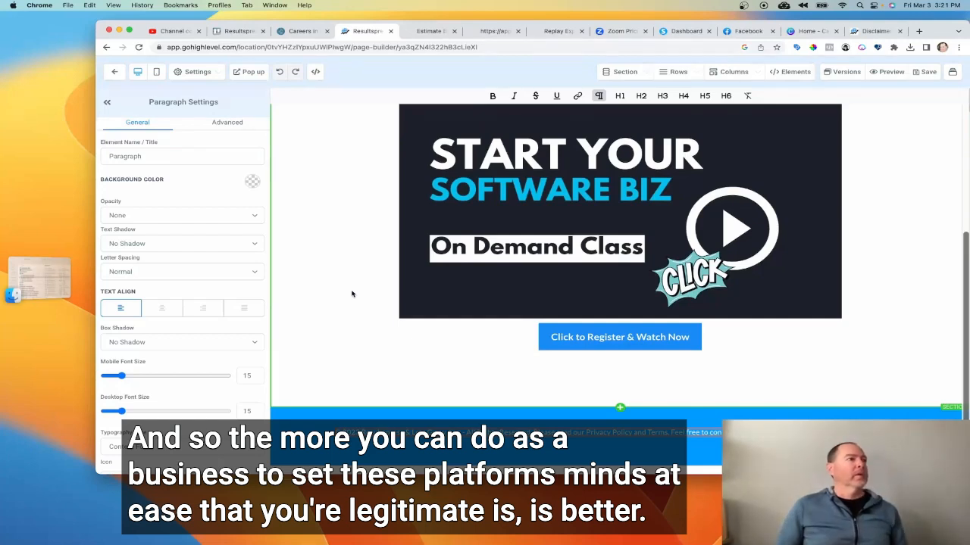
scroll(349, 225, "up", 5)
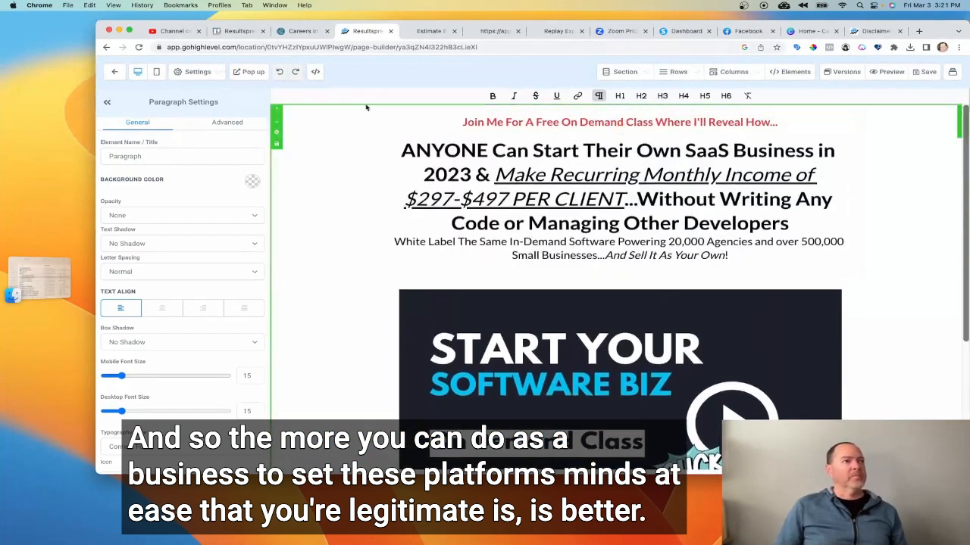
scroll(334, 156, "down", 5)
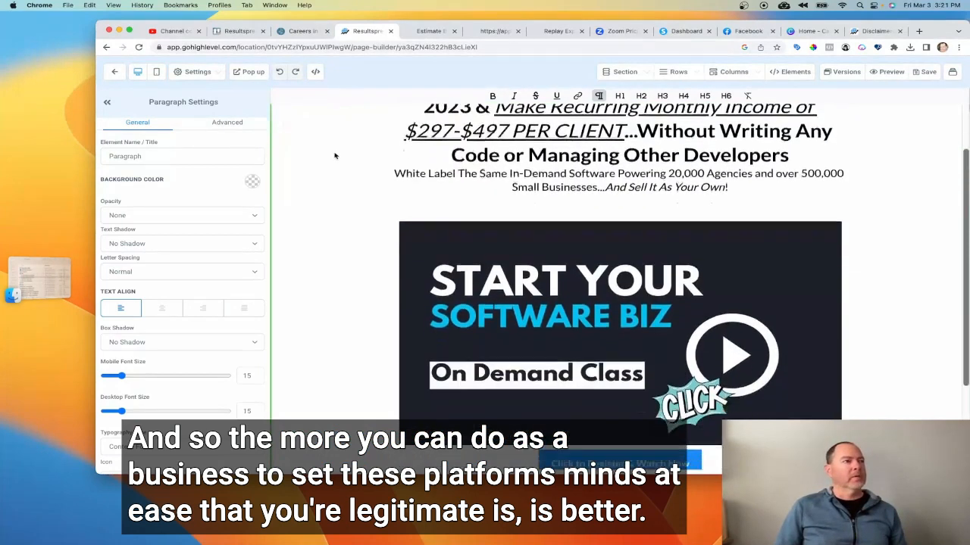